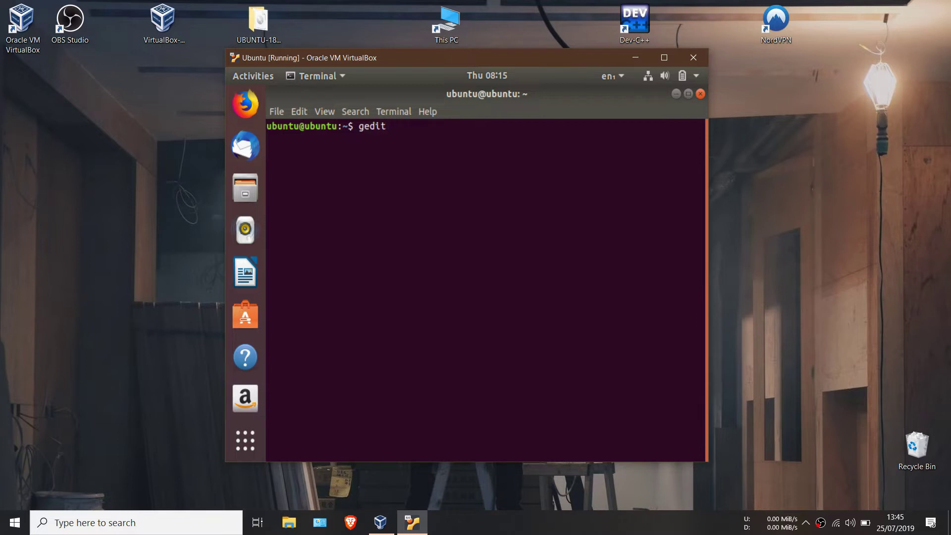
Open the file abc.c in gedit from the terminal
{"action": "type", "text": "abc.c"}
{"action": "key", "text": "Return"}
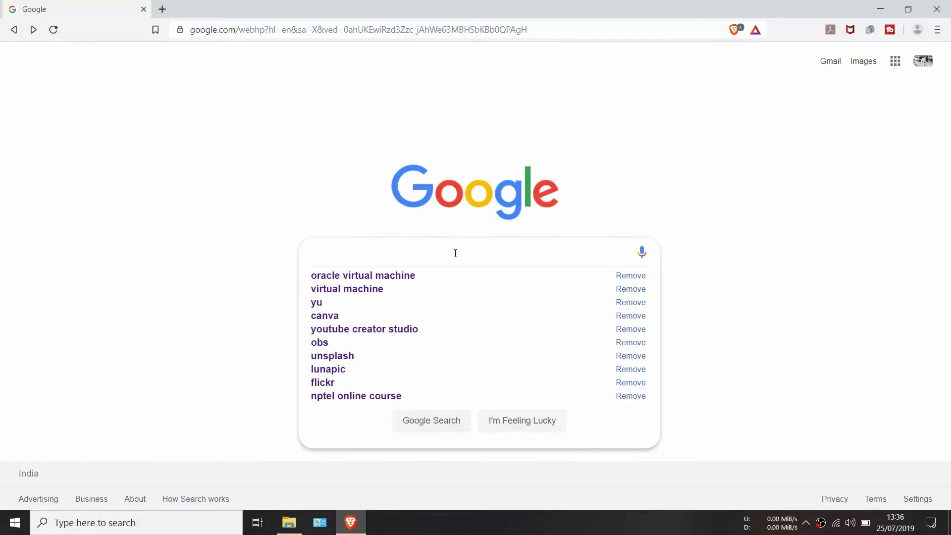
Search Google for "oracle virtual machine" and open the Oracle VM VirtualBox downloads page
{"action": "type", "text": "ora"}
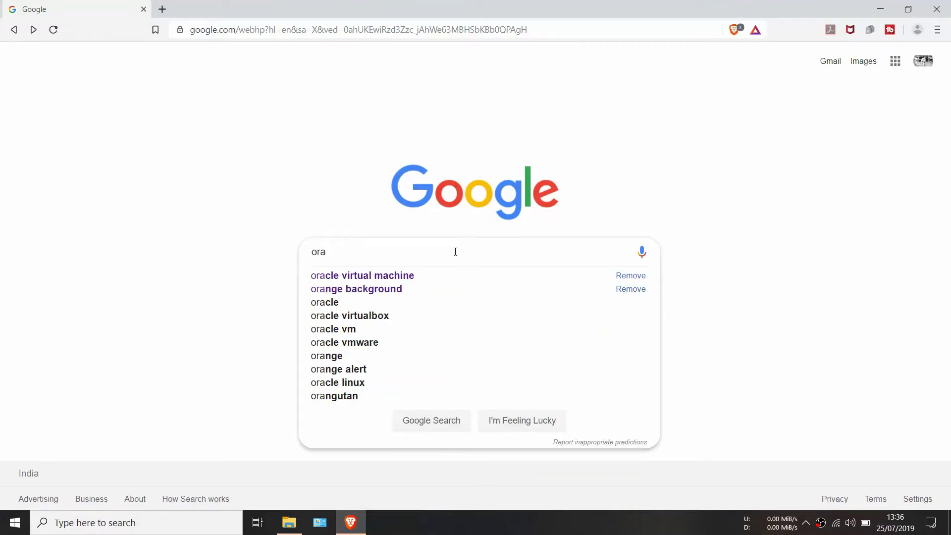
{"action": "key", "text": "Down"}
{"action": "key", "text": "Return"}
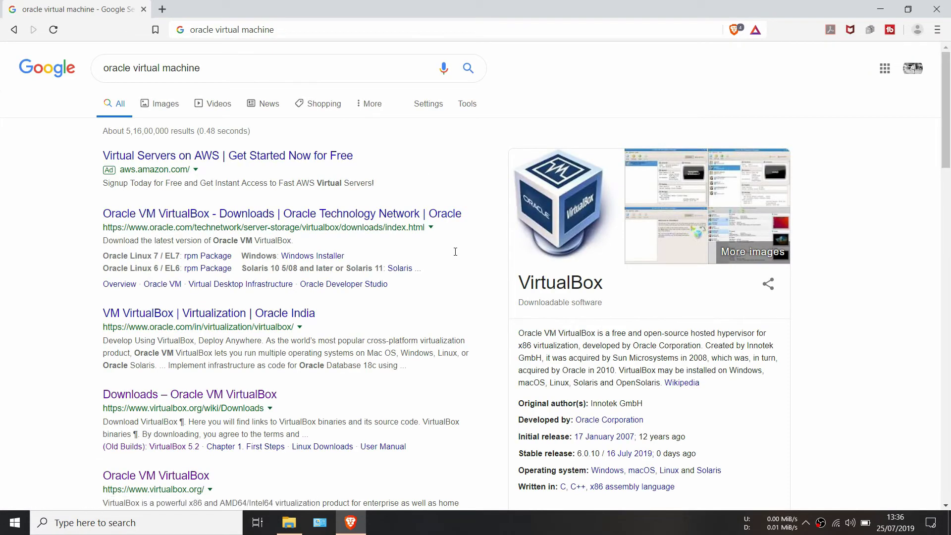
{"action": "left_click", "coordinate": [261, 393]}
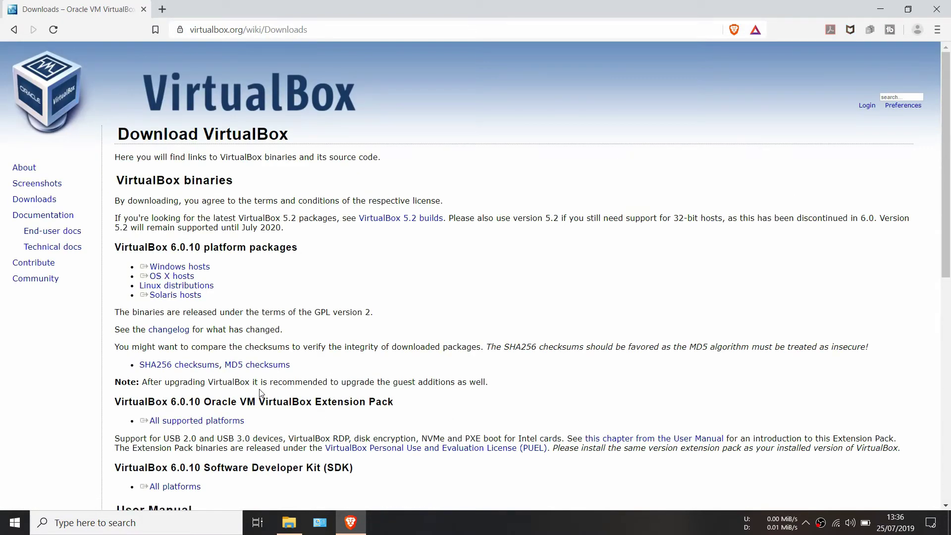
Download the VirtualBox 6.0.10 platform package for Windows hosts, keeping the suggested file name
{"action": "triple_click", "coordinate": [200, 270]}
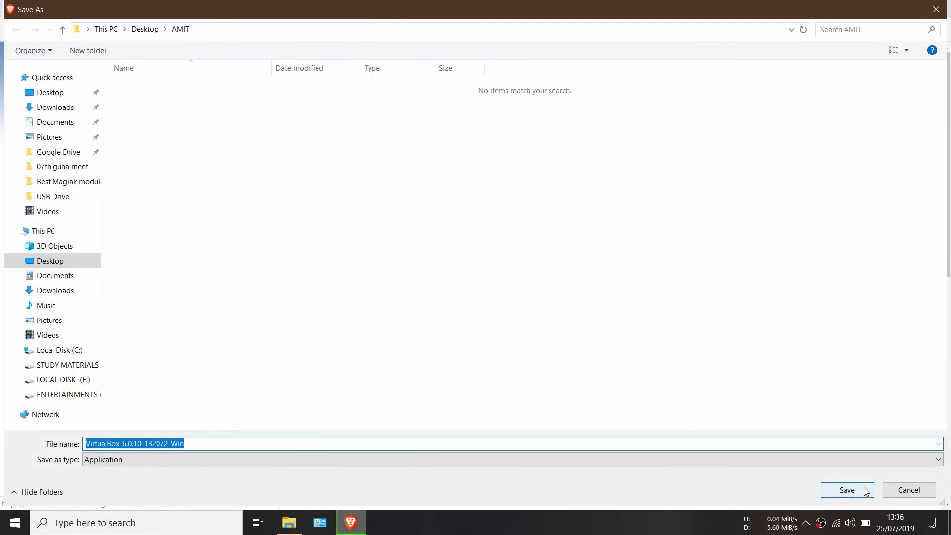
{"action": "left_click", "coordinate": [847, 490]}
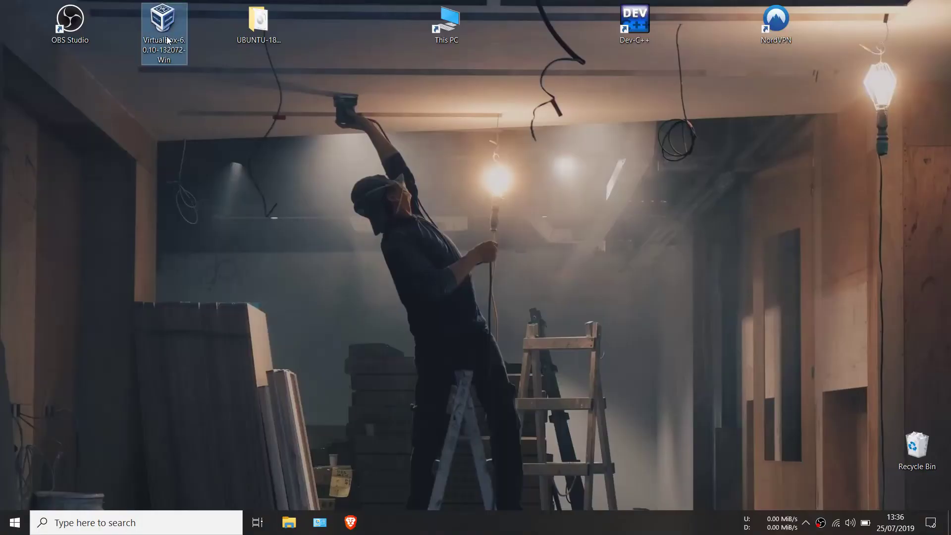
Install Oracle VM VirtualBox 6.0.10 from the downloaded installer with the default options and launch it on finishing
{"action": "double_click", "coordinate": [168, 41]}
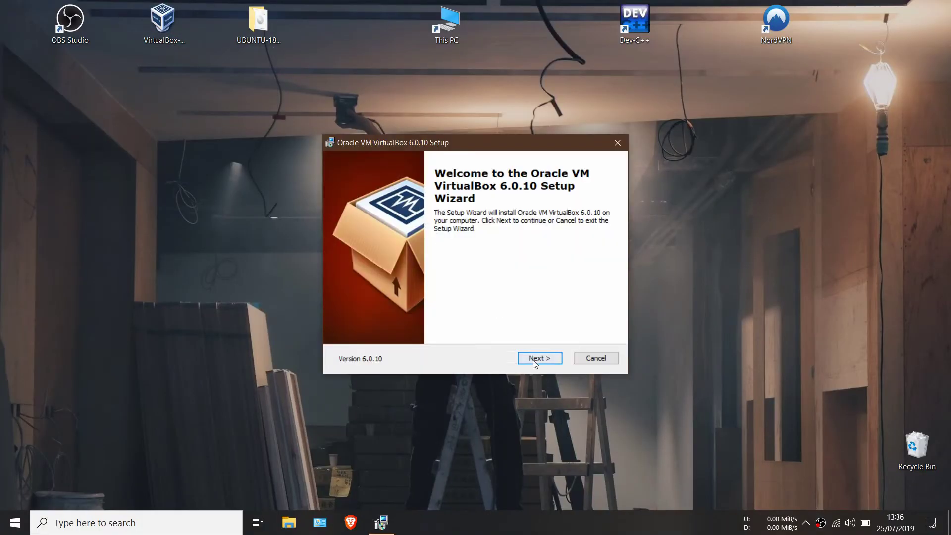
{"action": "left_click", "coordinate": [534, 360]}
{"action": "left_click", "coordinate": [533, 360]}
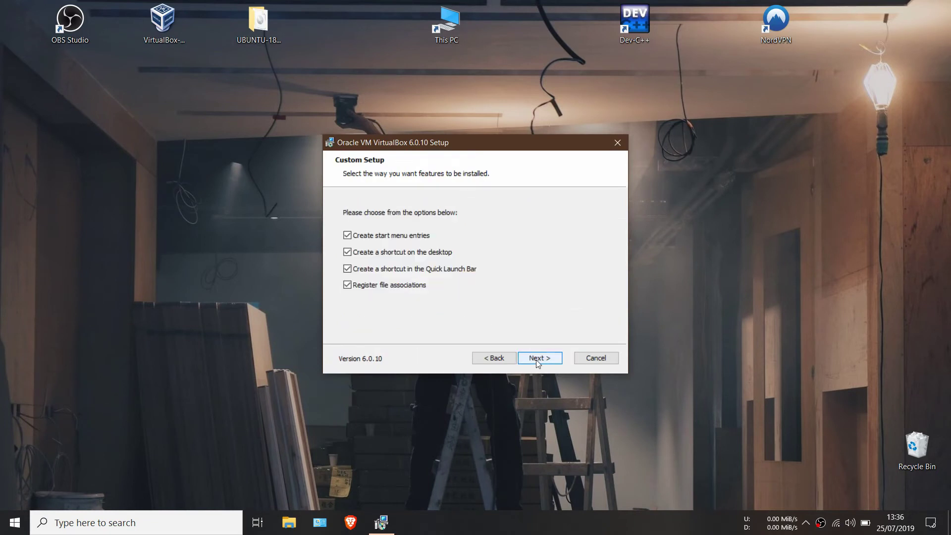
{"action": "left_click", "coordinate": [536, 360]}
{"action": "left_click", "coordinate": [537, 360]}
{"action": "left_click", "coordinate": [536, 360]}
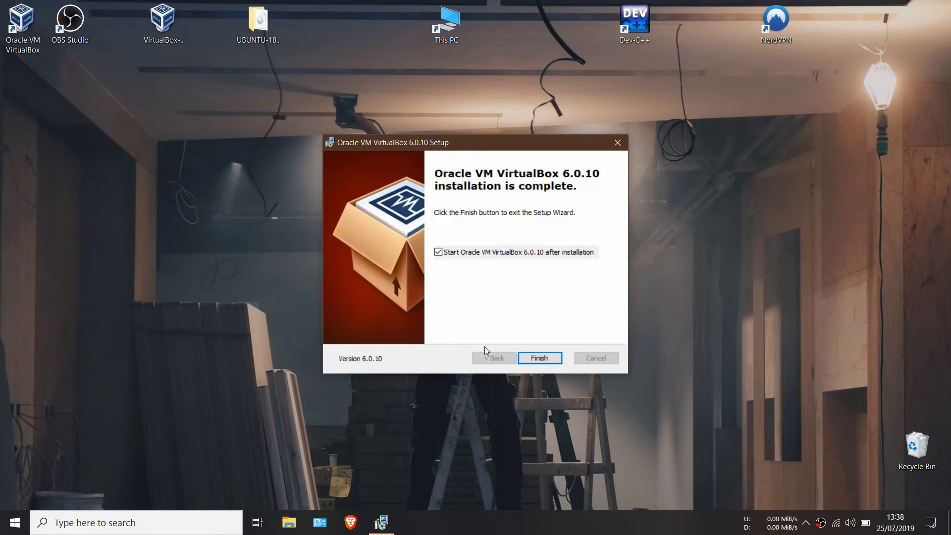
{"action": "left_click", "coordinate": [528, 358]}
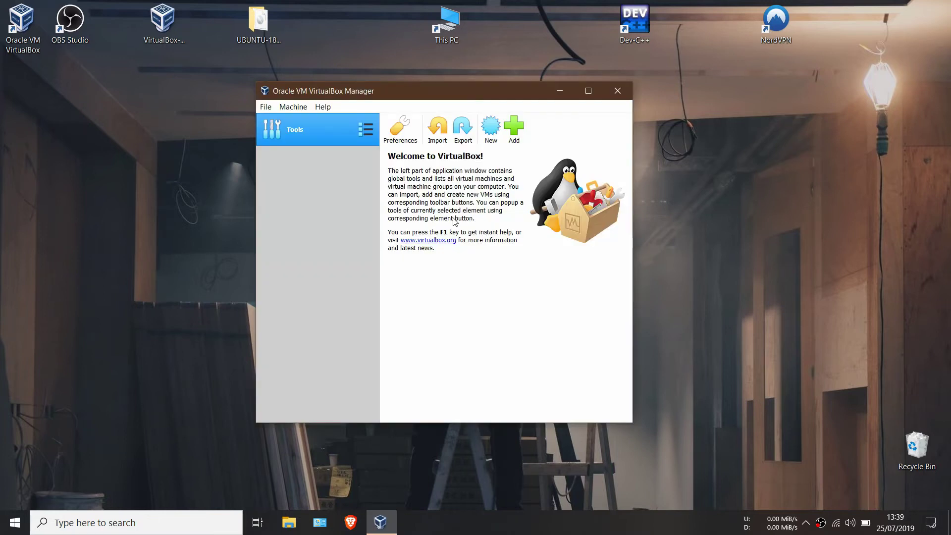
Define a new virtual machine named Ubuntu, type Linux, version Ubuntu (64-bit), with 4946 MB of memory
{"action": "left_click", "coordinate": [490, 128]}
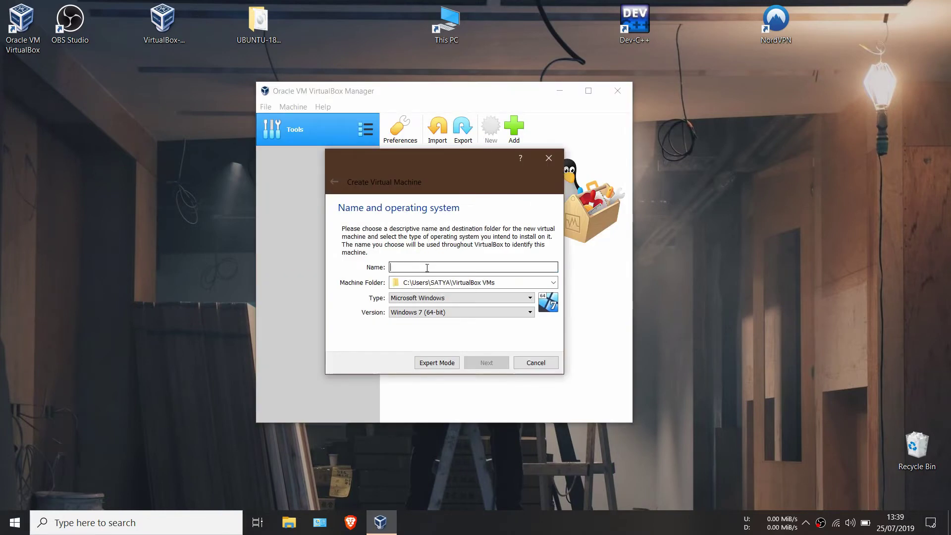
{"action": "type", "text": "Ub"}
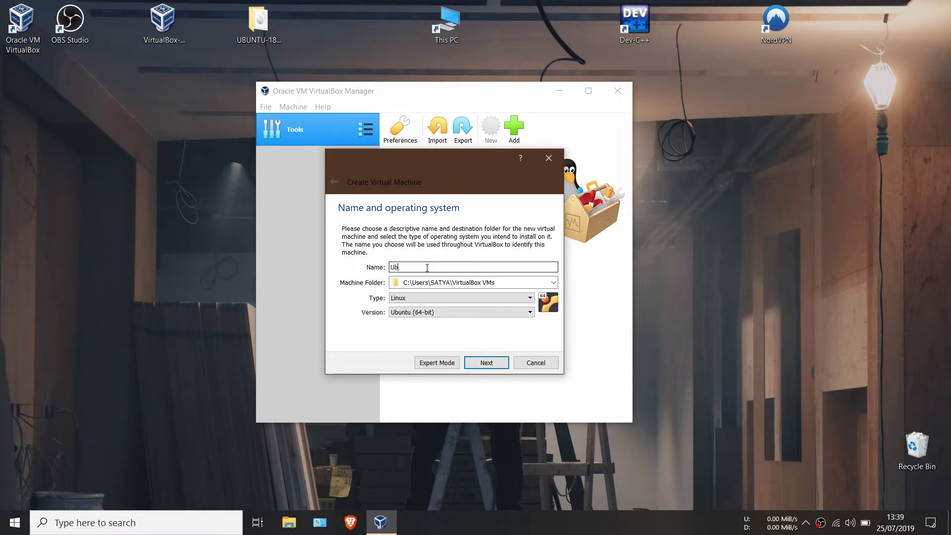
{"action": "type", "text": "untu"}
{"action": "left_click", "coordinate": [490, 363]}
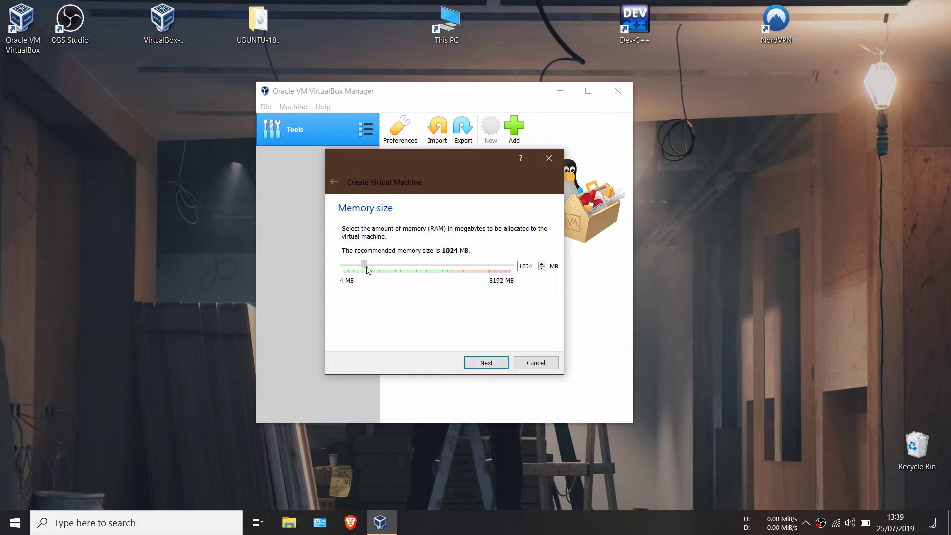
{"action": "left_click_drag", "start_coordinate": [364, 265], "coordinate": [448, 272]}
{"action": "left_click", "coordinate": [492, 364]}
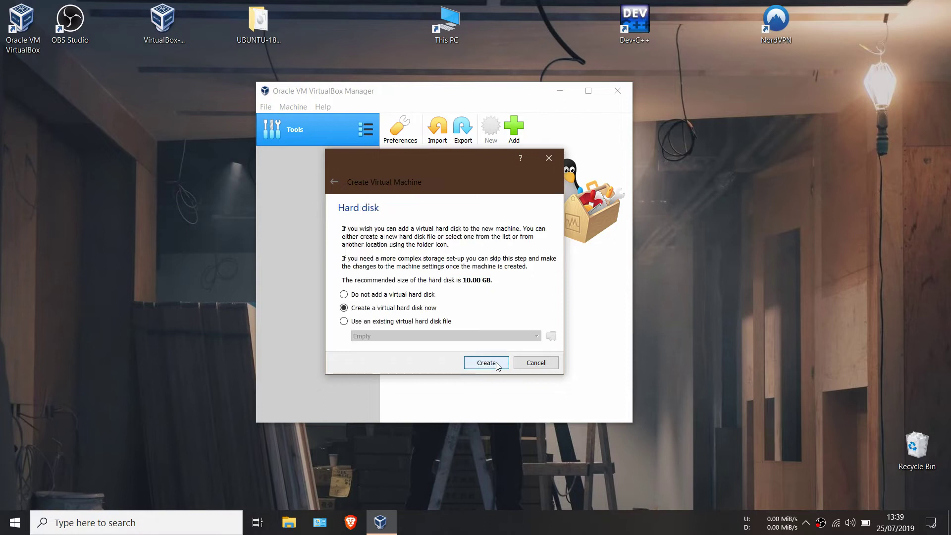
Create a dynamically allocated 10.00 GB VDI virtual hard disk for the new machine
{"action": "left_click", "coordinate": [497, 365]}
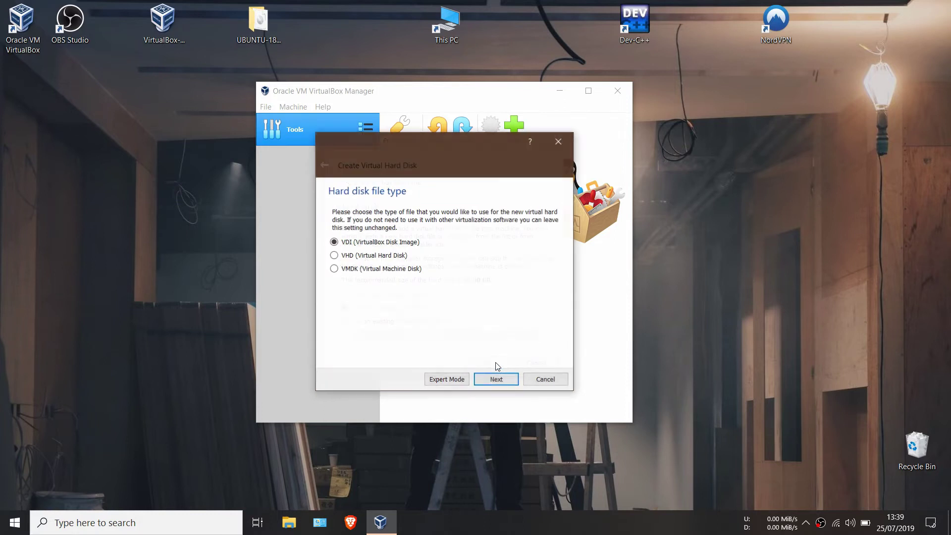
{"action": "left_click", "coordinate": [499, 381]}
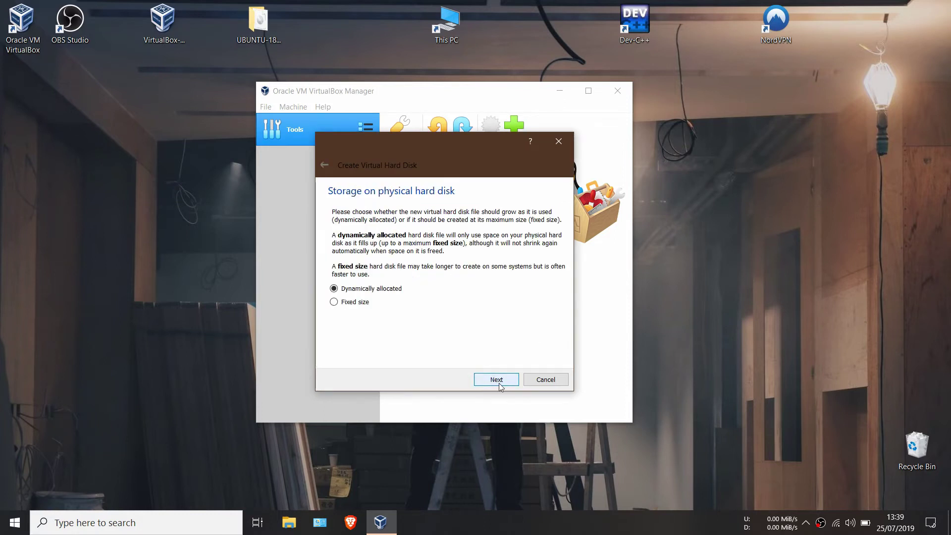
{"action": "left_click", "coordinate": [498, 381]}
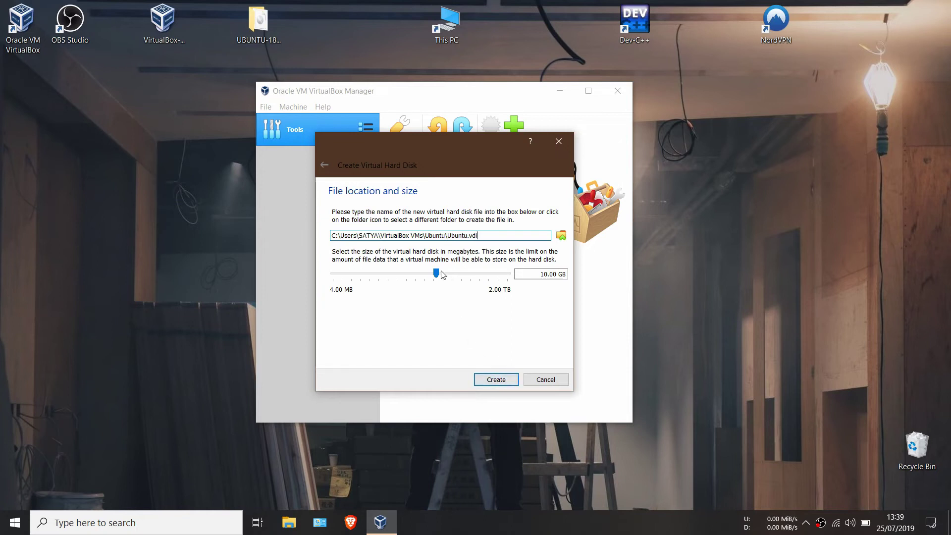
{"action": "left_click", "coordinate": [496, 379]}
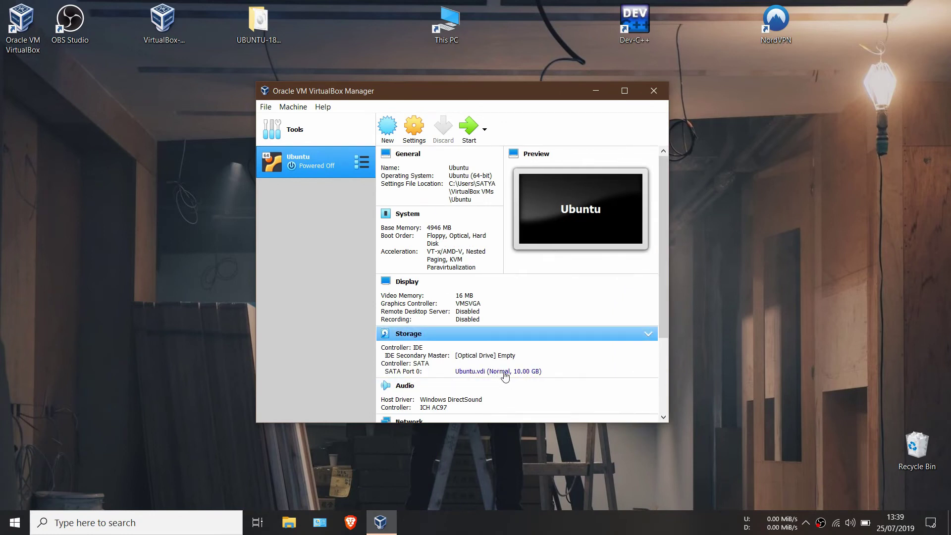
Attach the ubuntu-18.04.2-desktop-amd64 disc image from the UBUNTU-18.04.2 folder to the Ubuntu machine's empty IDE optical drive
{"action": "left_click", "coordinate": [414, 130]}
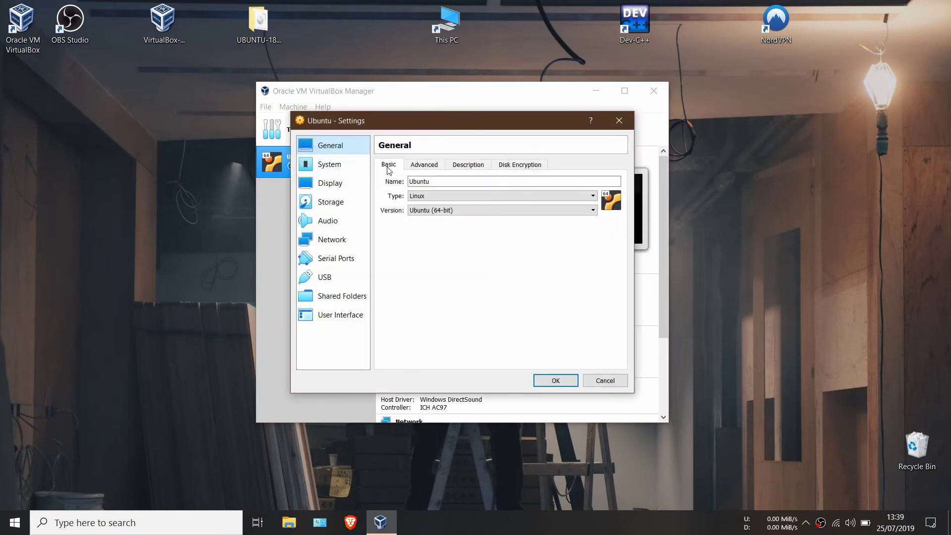
{"action": "left_click", "coordinate": [362, 207]}
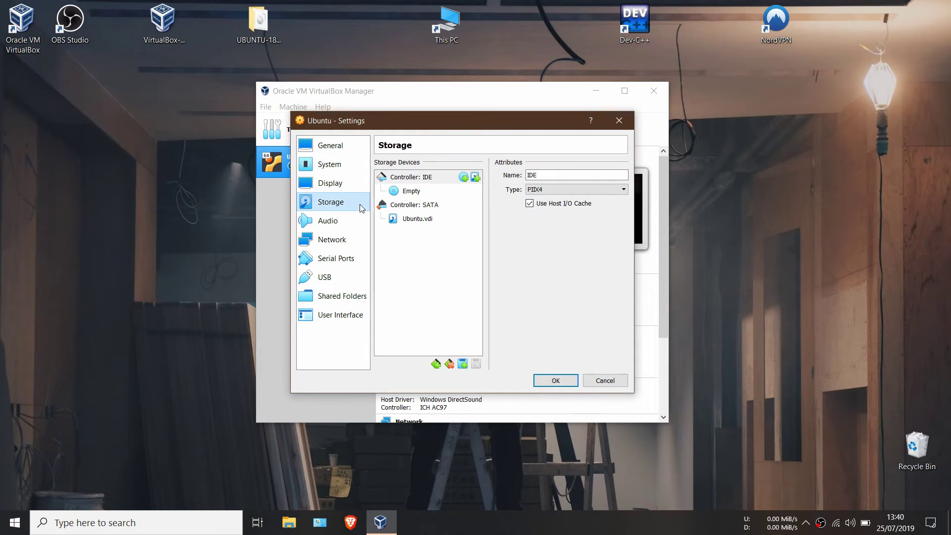
{"action": "left_click", "coordinate": [406, 195]}
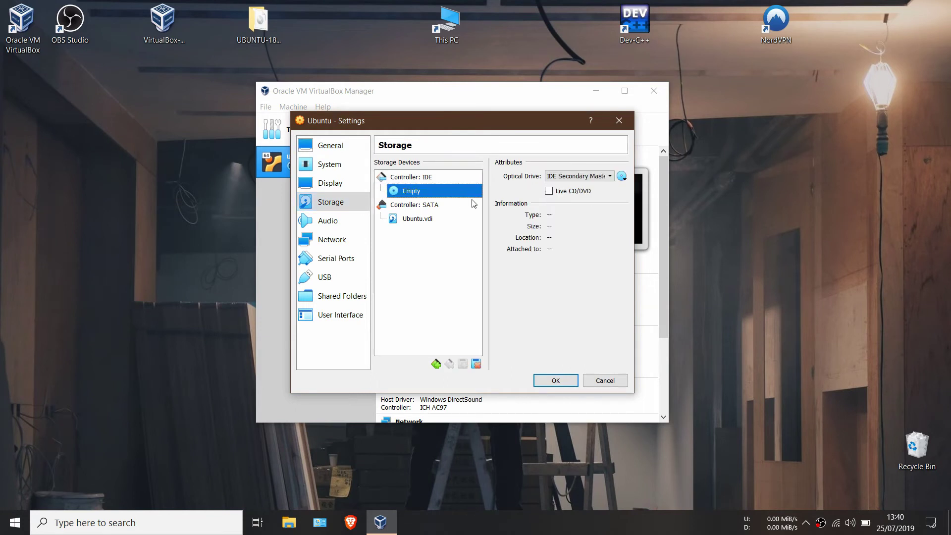
{"action": "left_click", "coordinate": [621, 178]}
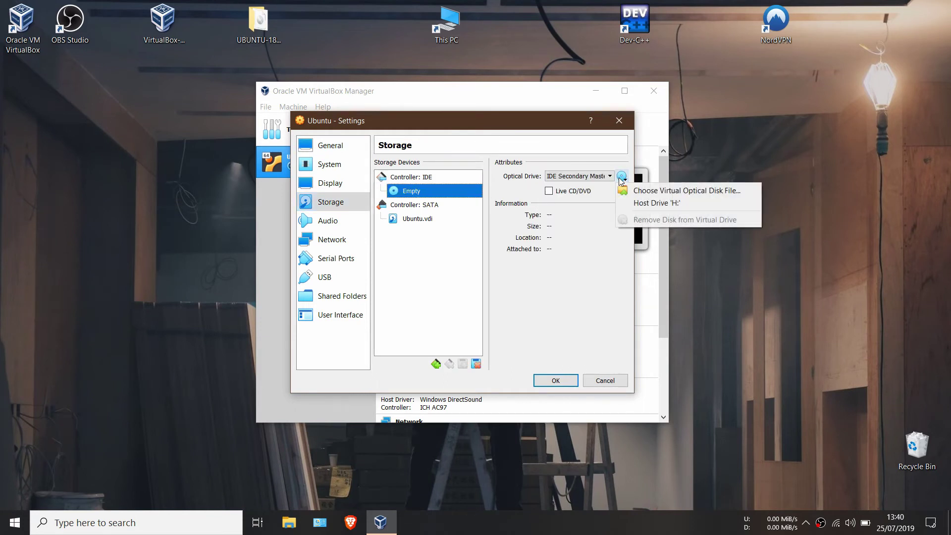
{"action": "left_click", "coordinate": [657, 195]}
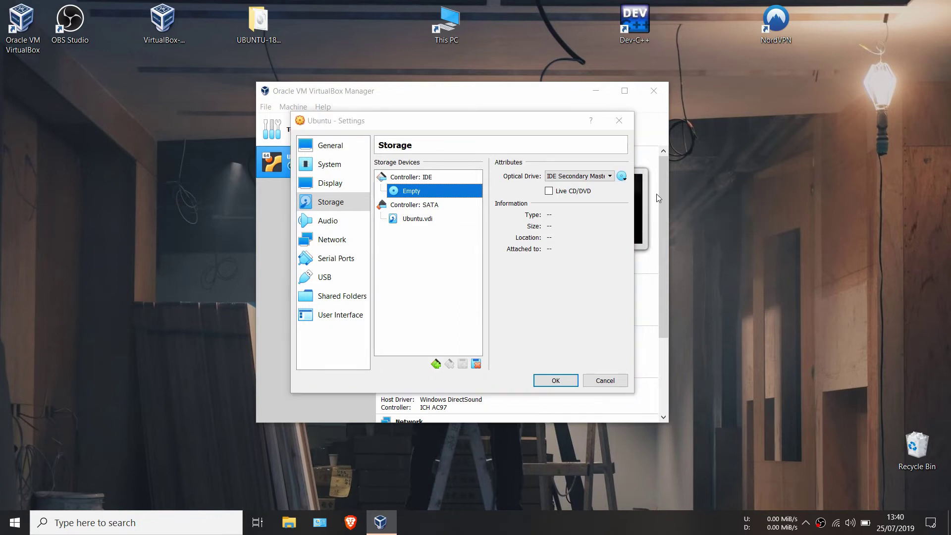
{"action": "double_click", "coordinate": [666, 268]}
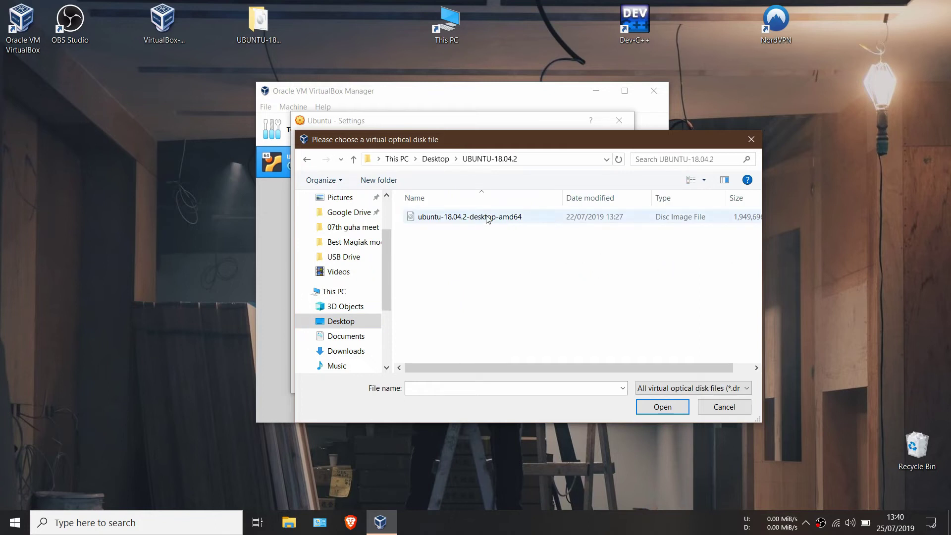
{"action": "left_click", "coordinate": [505, 221]}
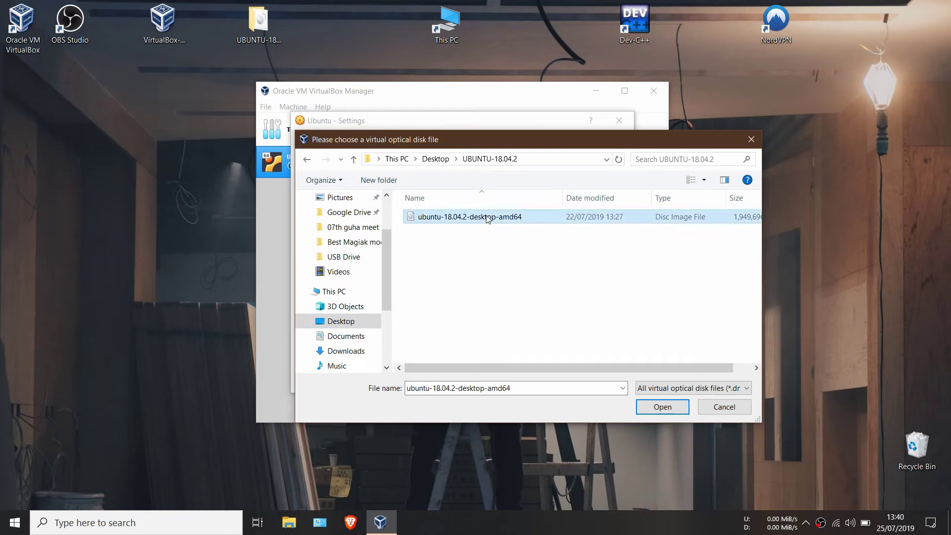
{"action": "left_click", "coordinate": [645, 406]}
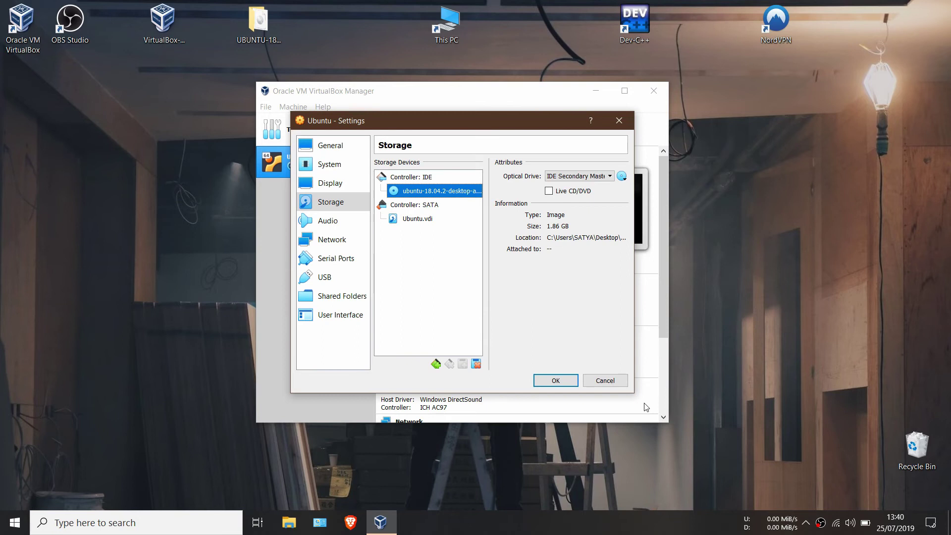
{"action": "left_click", "coordinate": [568, 389]}
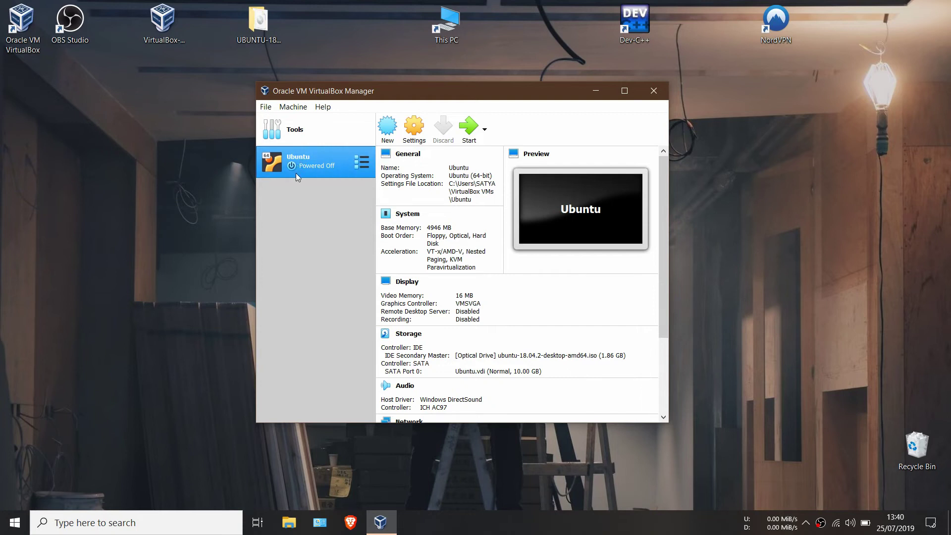
Boot the Ubuntu virtual machine in a maximized window and choose to try Ubuntu without installing
{"action": "left_click", "coordinate": [465, 136]}
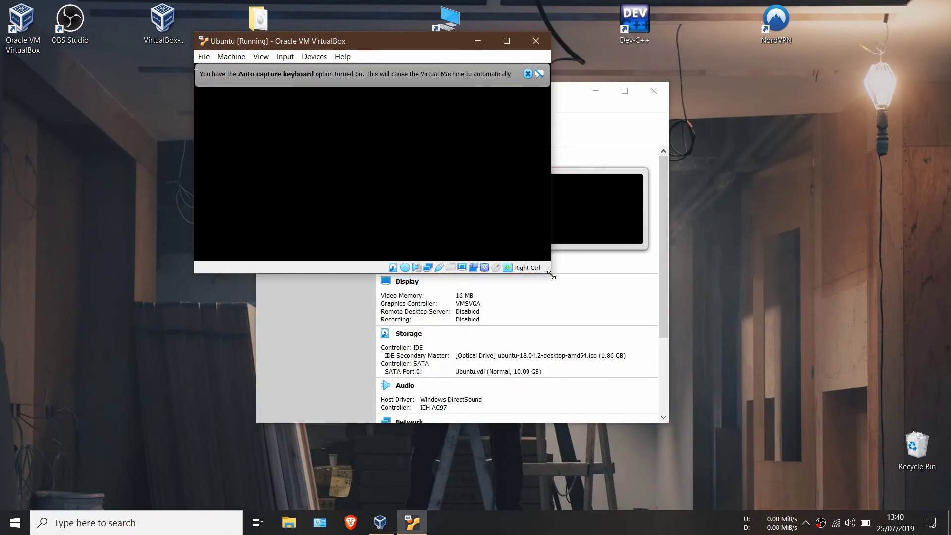
{"action": "left_click_drag", "start_coordinate": [549, 272], "coordinate": [698, 449]}
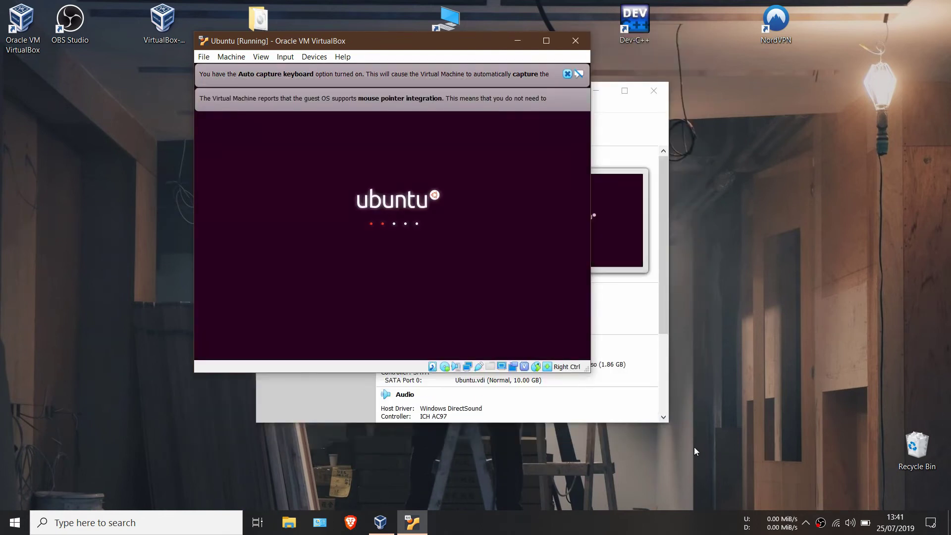
{"action": "left_click", "coordinate": [567, 73]}
{"action": "left_click", "coordinate": [546, 41]}
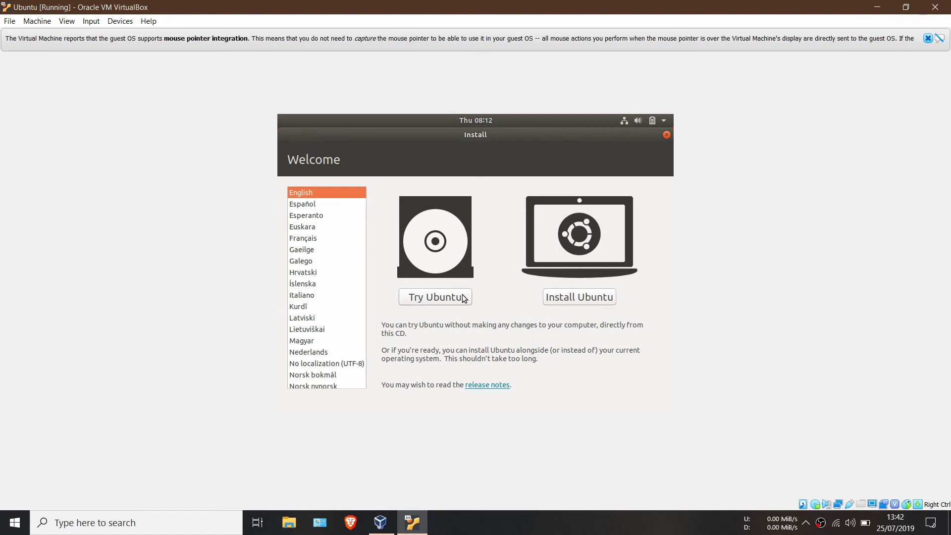
{"action": "left_click", "coordinate": [434, 299]}
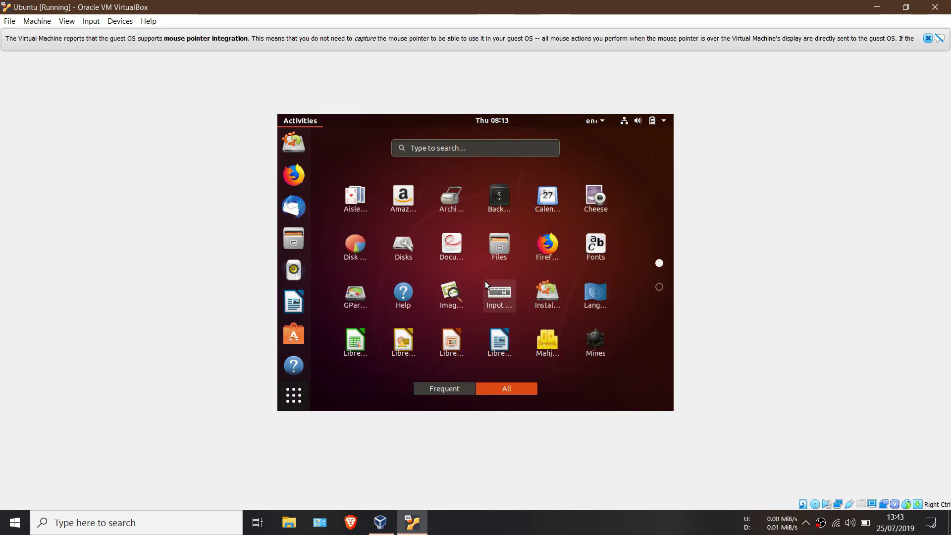
Browse both pages of Ubuntu's full application list and return to the desktop
{"action": "scroll", "coordinate": [486, 280], "scroll_direction": "down", "scroll_amount": 1}
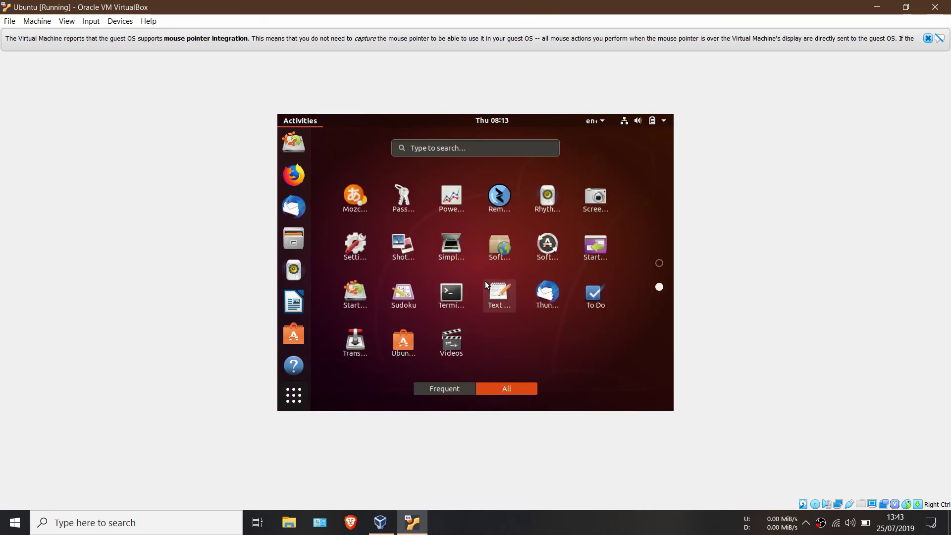
{"action": "scroll", "coordinate": [485, 281], "scroll_direction": "up", "scroll_amount": 1}
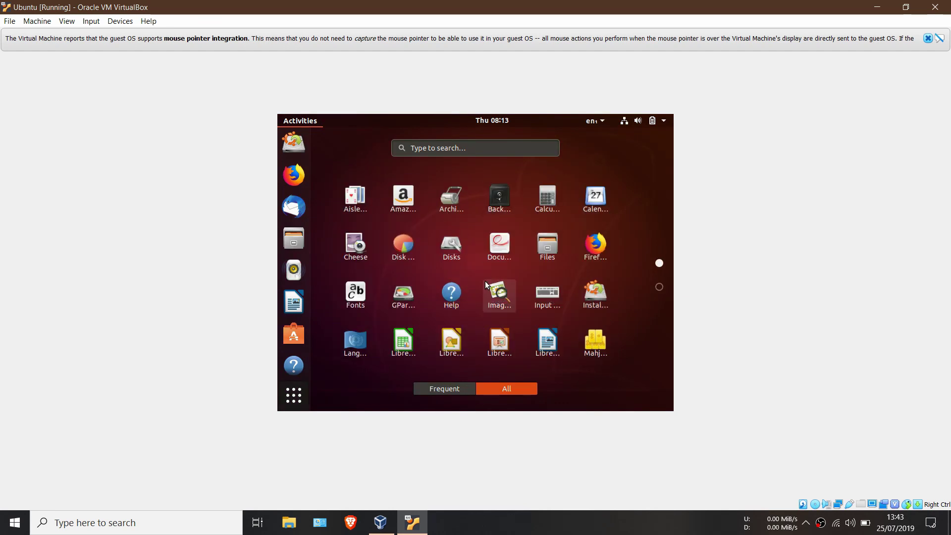
{"action": "scroll", "coordinate": [485, 280], "scroll_direction": "down", "scroll_amount": 1}
{"action": "scroll", "coordinate": [486, 281], "scroll_direction": "up", "scroll_amount": 1}
{"action": "scroll", "coordinate": [486, 281], "scroll_direction": "down", "scroll_amount": 1}
{"action": "scroll", "coordinate": [485, 280], "scroll_direction": "up", "scroll_amount": 1}
{"action": "left_click", "coordinate": [301, 396]}
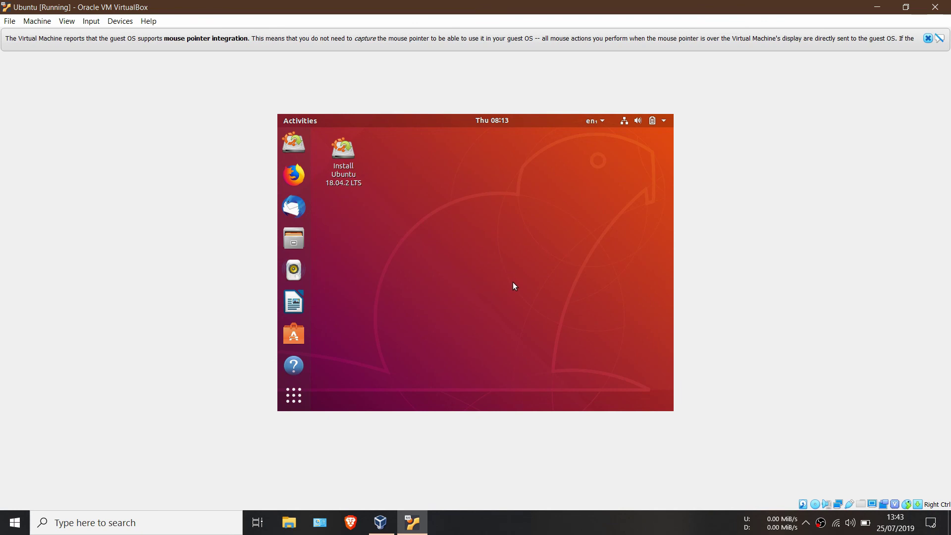
Switch the Ubuntu virtual machine's display to Scaled Mode
{"action": "left_click", "coordinate": [67, 21]}
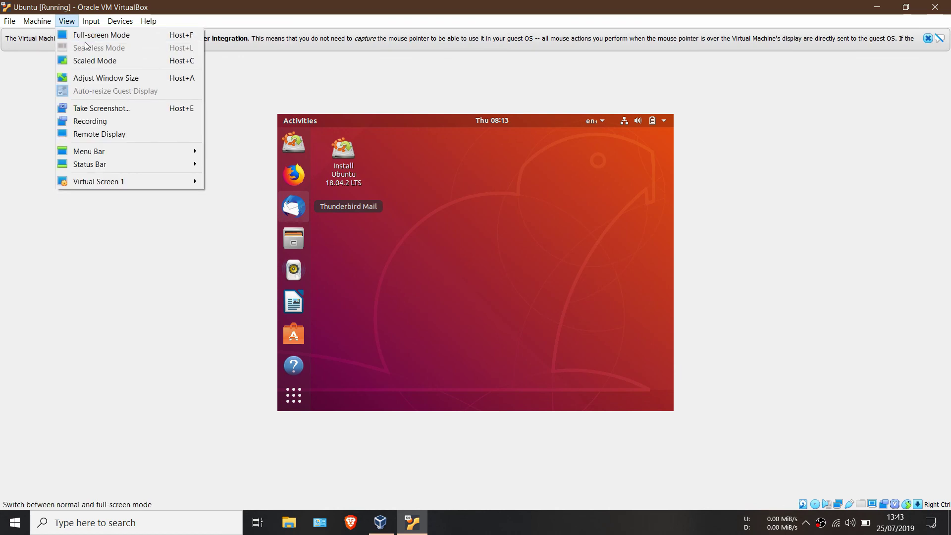
{"action": "left_click", "coordinate": [97, 64]}
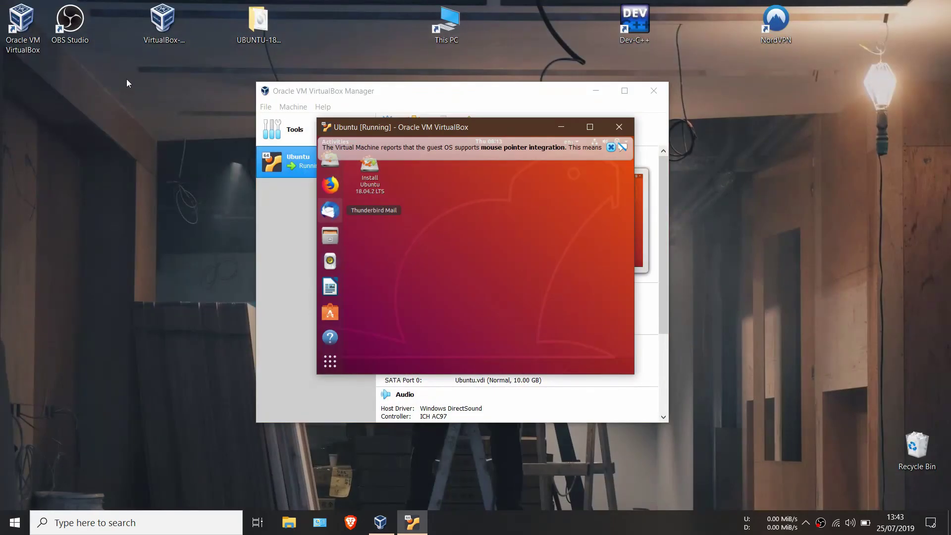